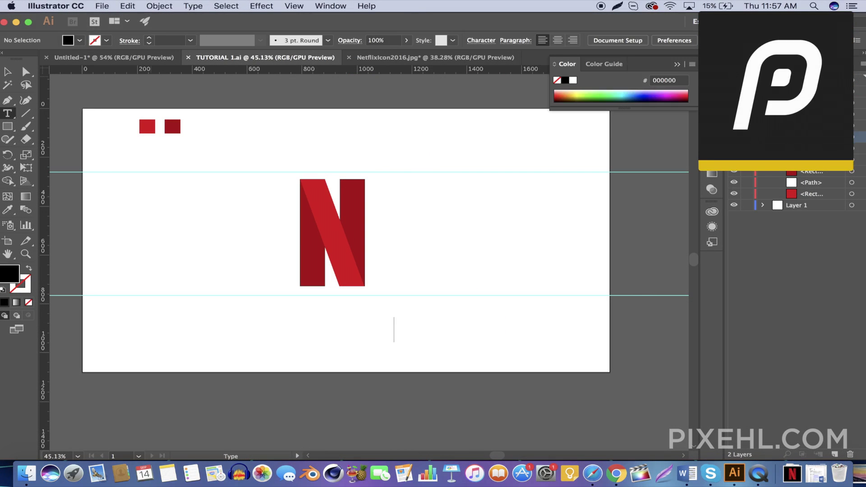
Marquee-select the whole red N logo and delete it, keeping the two red squares
{"action": "scroll", "coordinate": [647, 249], "scroll_direction": "right", "scroll_amount": 2}
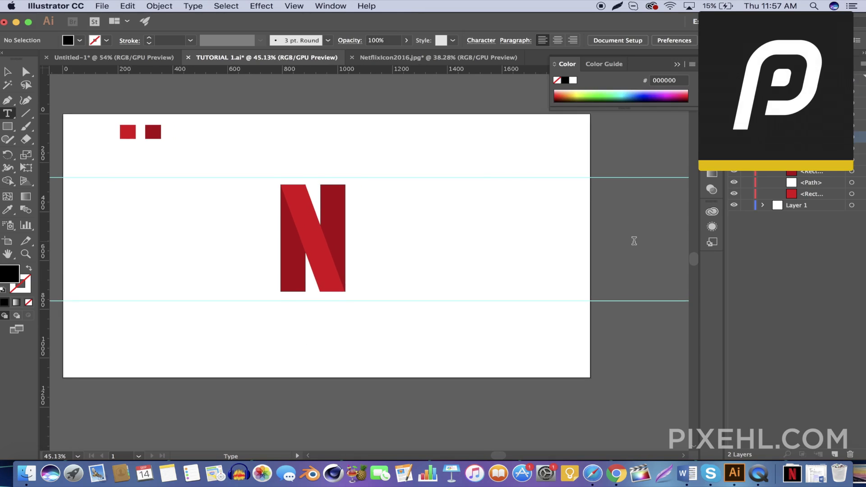
{"action": "scroll", "coordinate": [635, 240], "scroll_direction": "left", "scroll_amount": 3}
{"action": "scroll", "coordinate": [634, 241], "scroll_direction": "down", "scroll_amount": 1}
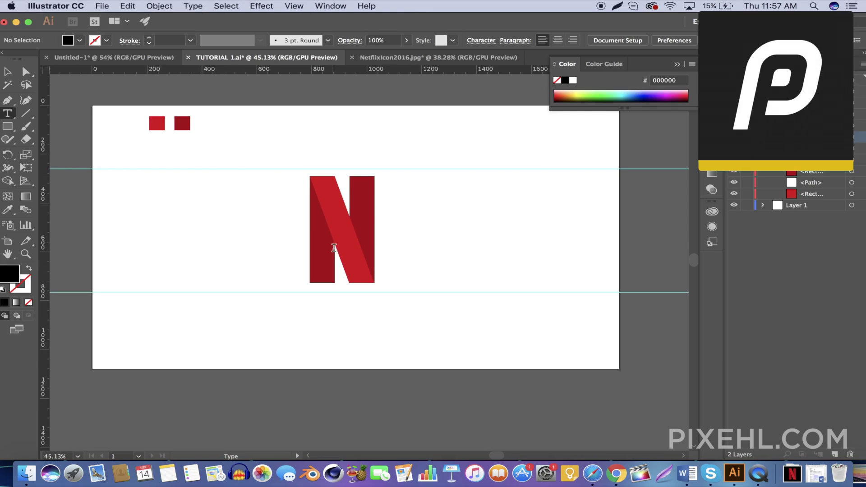
{"action": "left_click", "coordinate": [9, 71]}
{"action": "left_click_drag", "start_coordinate": [439, 278], "coordinate": [235, 170]}
{"action": "key", "text": "Delete"}
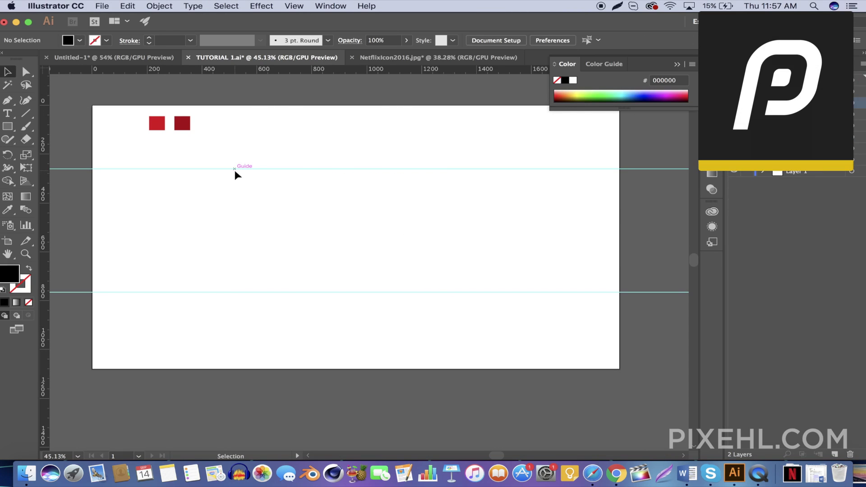
Add Layer 3 and draw a tall narrow rectangle, about 78 × 413 px, between the guides
{"action": "left_click", "coordinate": [235, 169]}
{"action": "left_click", "coordinate": [405, 255]}
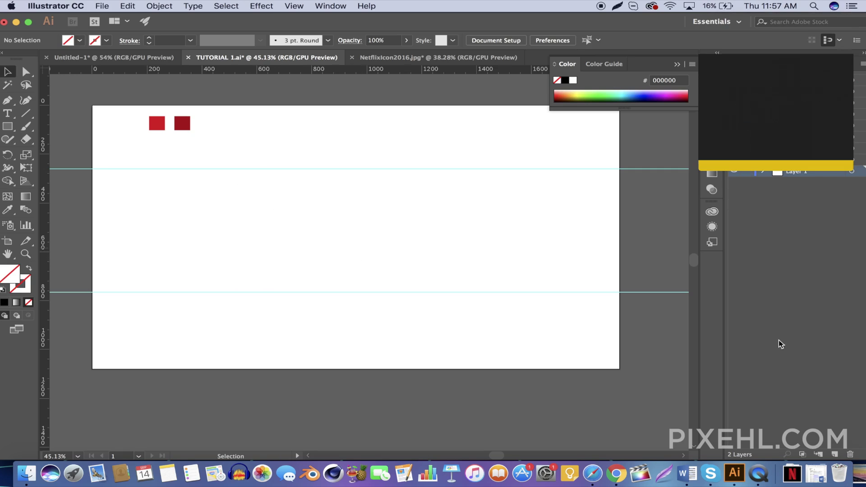
{"action": "left_click", "coordinate": [837, 454]}
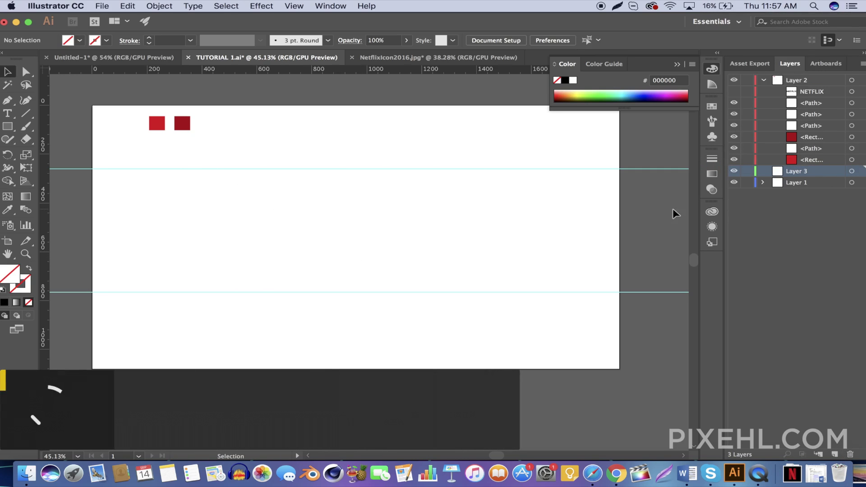
{"action": "left_click", "coordinate": [8, 126]}
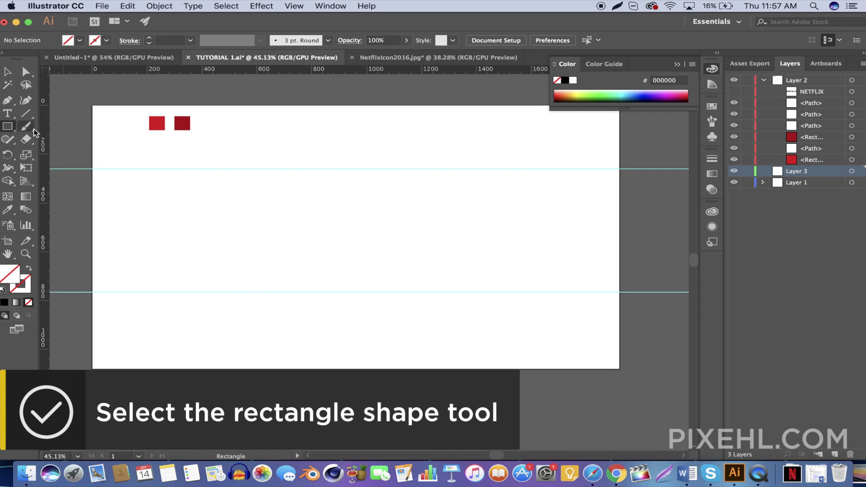
{"action": "left_click_drag", "start_coordinate": [249, 175], "coordinate": [271, 274]}
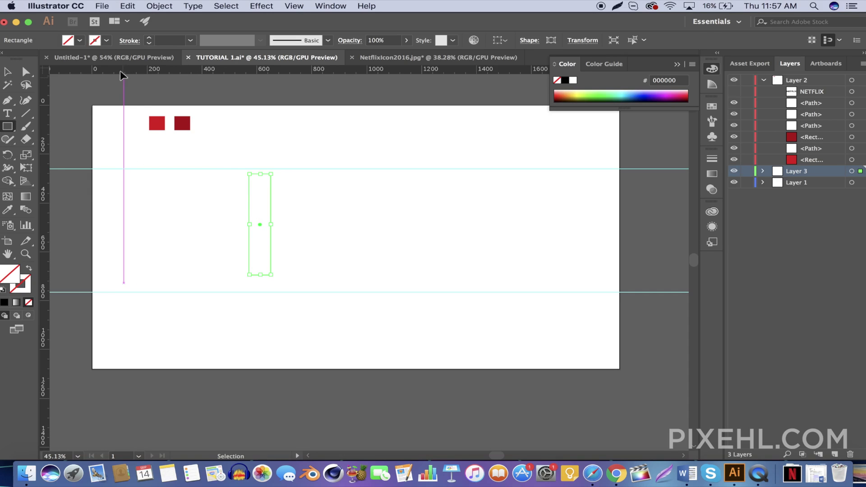
Give the tall bar a dark grey 4d4d4d fill and a black stroke
{"action": "left_click", "coordinate": [71, 40]}
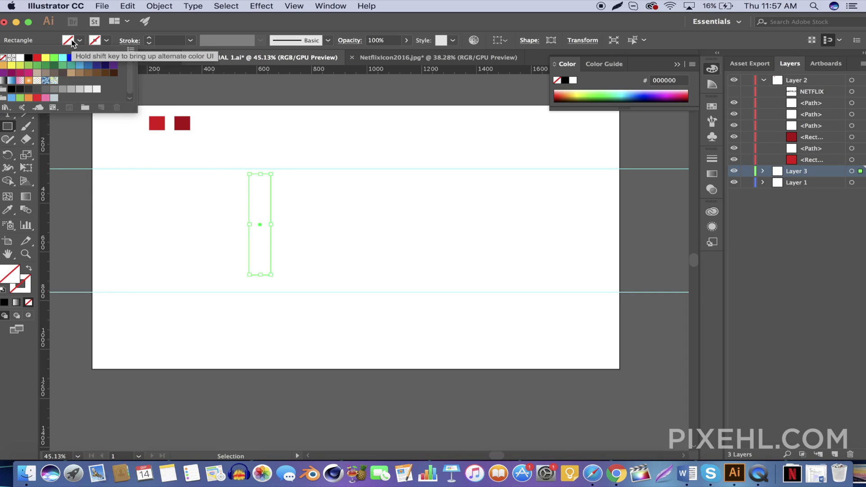
{"action": "left_click", "coordinate": [40, 90]}
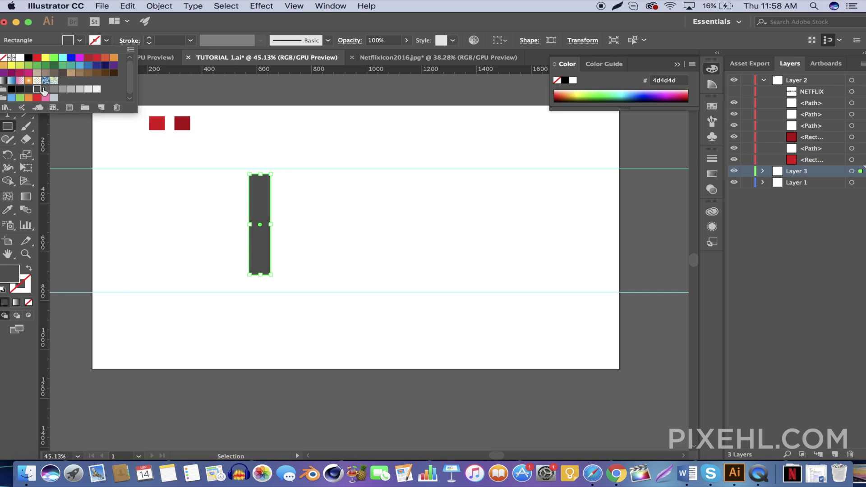
{"action": "left_click", "coordinate": [98, 42]}
{"action": "left_click", "coordinate": [98, 42]}
{"action": "left_click", "coordinate": [28, 58]}
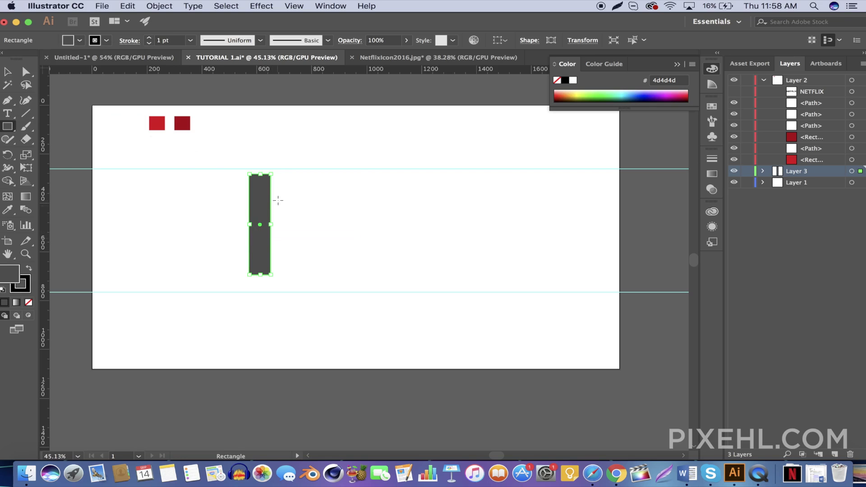
Copy the dark grey bar and Paste in Front so a duplicate sits exactly on top
{"action": "left_click", "coordinate": [131, 7]}
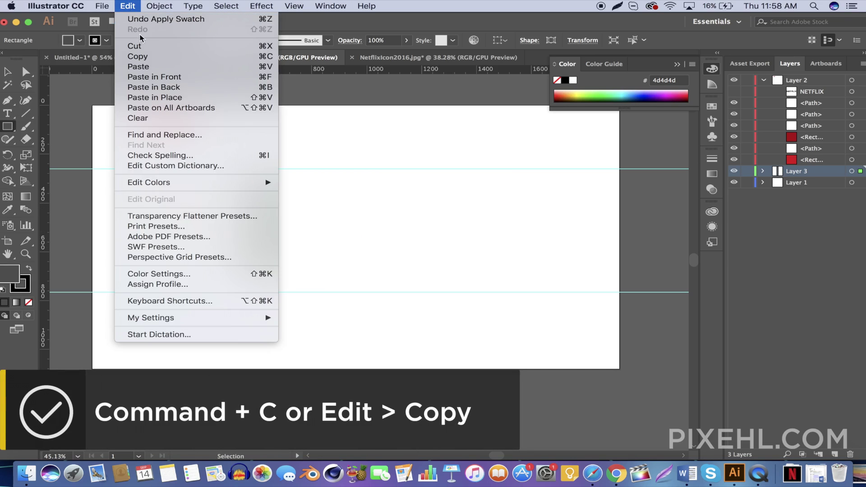
{"action": "left_click", "coordinate": [144, 61]}
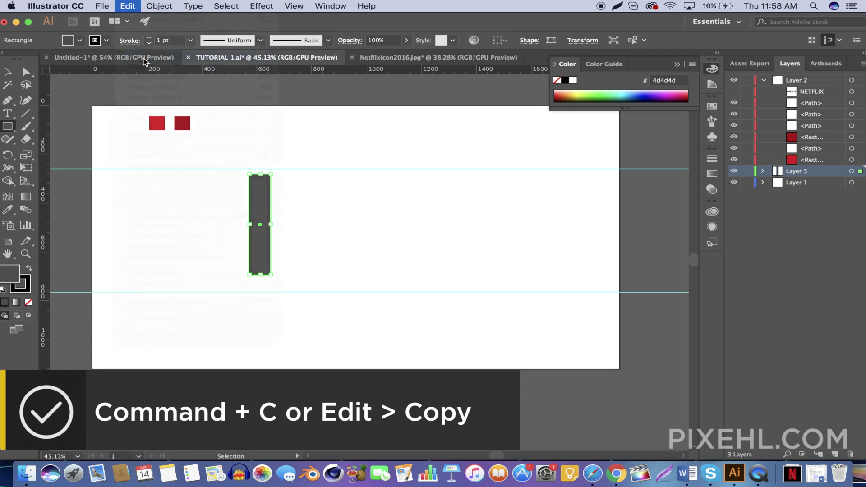
{"action": "left_click", "coordinate": [134, 8]}
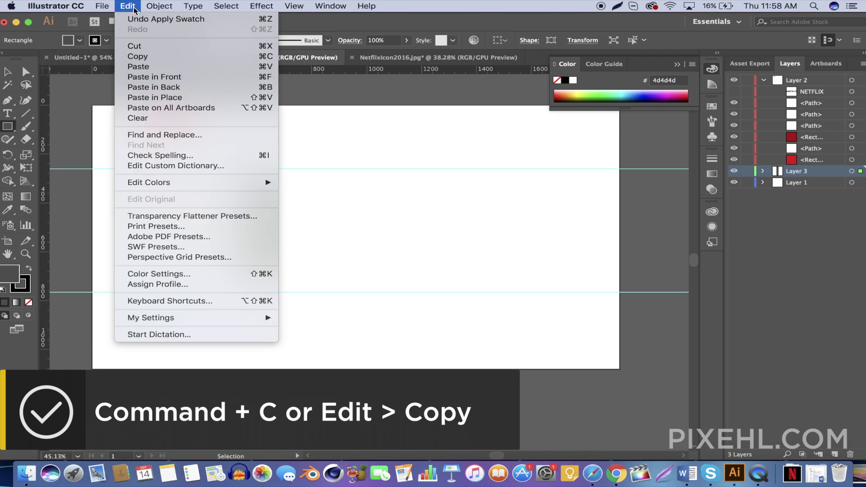
{"action": "left_click", "coordinate": [146, 77]}
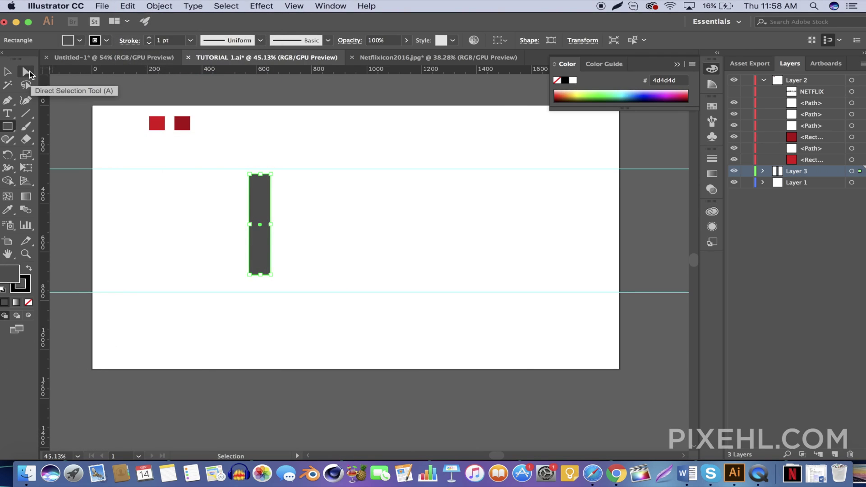
Drag the top copy's bottom-right anchor right so the bar slants into the N's diagonal
{"action": "key", "text": "super+a"}
{"action": "key", "text": "m"}
{"action": "key", "text": "a"}
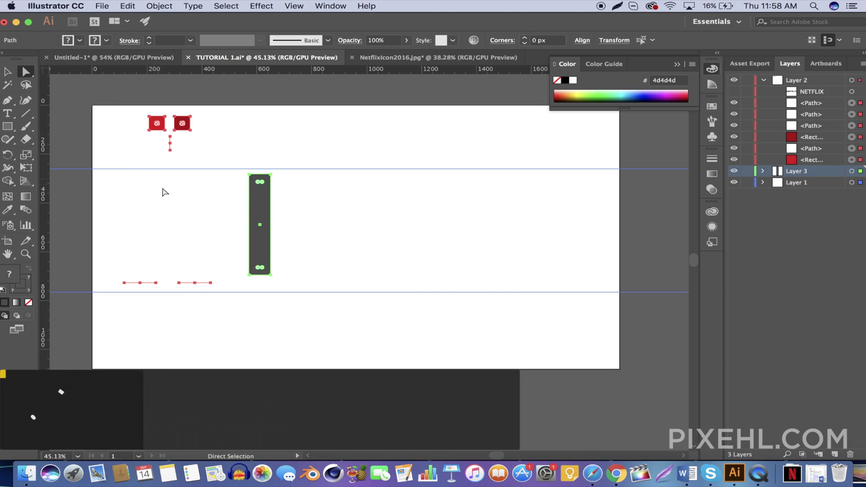
{"action": "left_click", "coordinate": [163, 190]}
{"action": "left_click", "coordinate": [257, 261]}
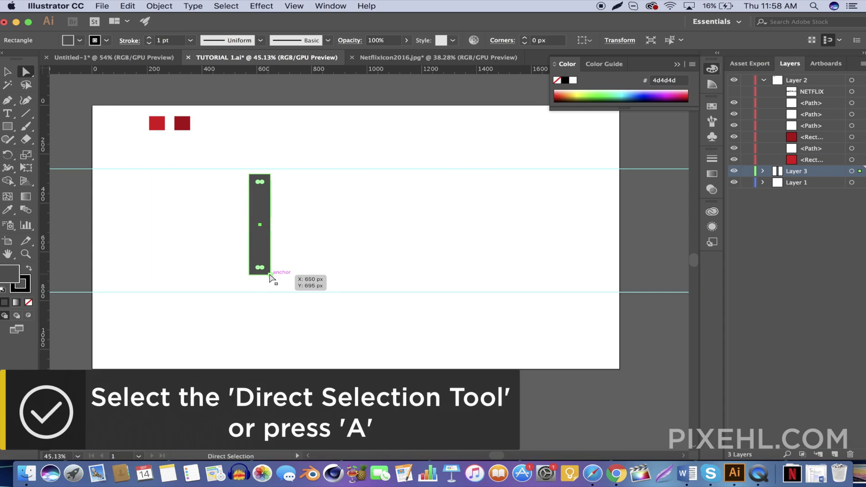
{"action": "left_click", "coordinate": [270, 274]}
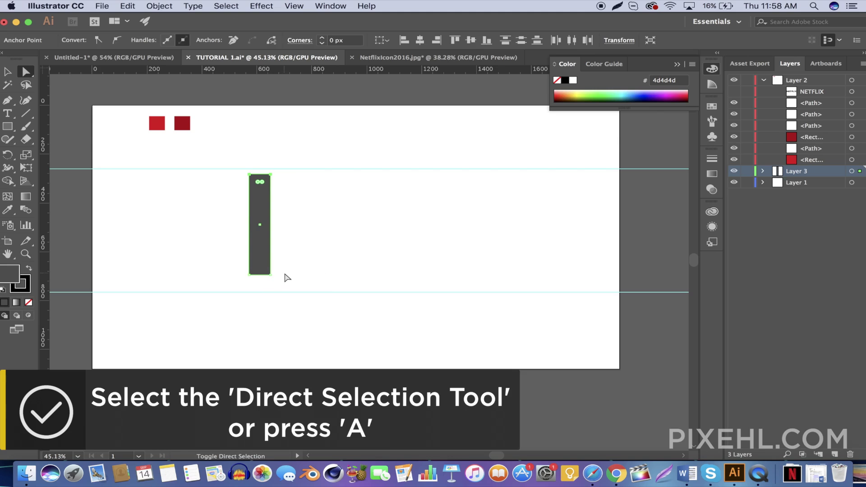
{"action": "left_click_drag", "start_coordinate": [271, 275], "coordinate": [302, 275]}
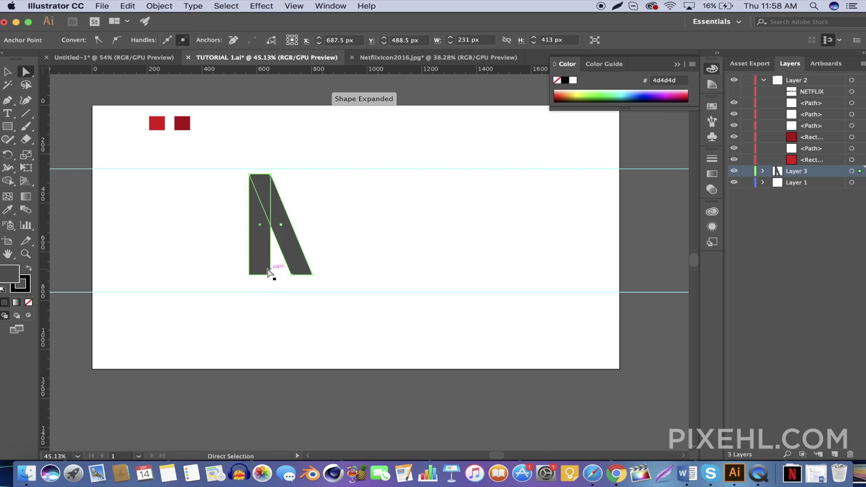
{"action": "left_click", "coordinate": [266, 270]}
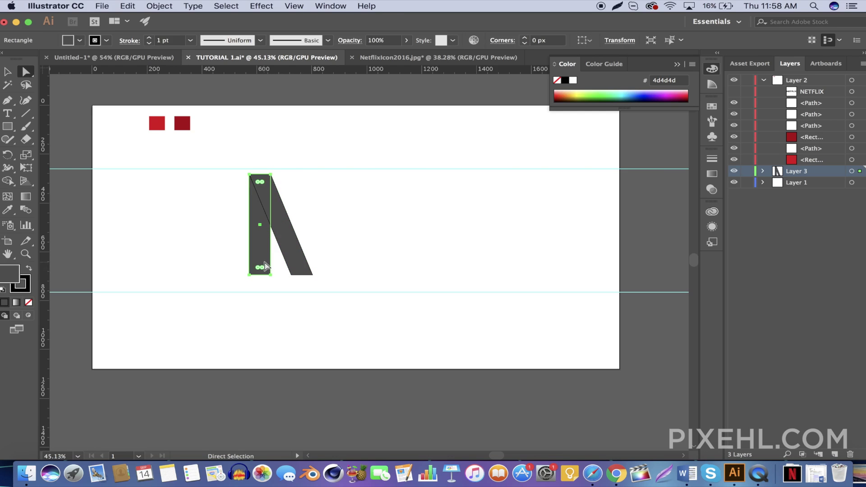
Paste a copy of the left bar in front and move it to the diagonal's right end
{"action": "left_click", "coordinate": [128, 6]}
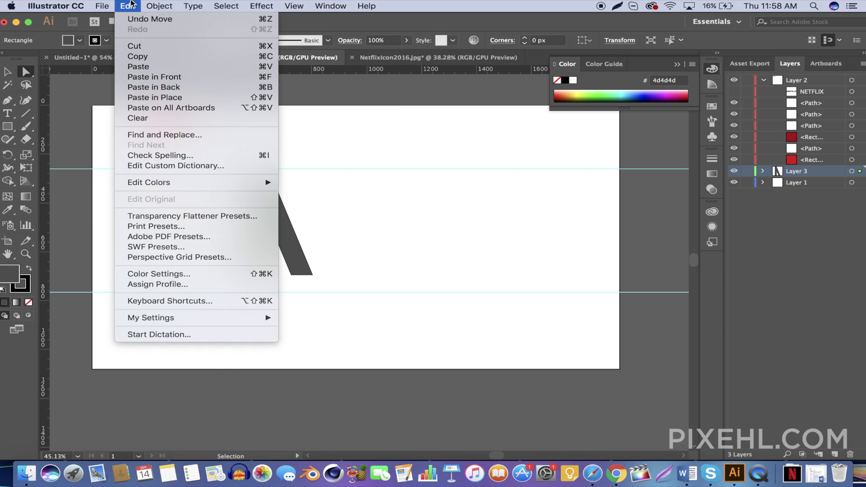
{"action": "left_click", "coordinate": [149, 77]}
{"action": "left_click_drag", "start_coordinate": [256, 241], "coordinate": [297, 245]}
{"action": "left_click", "coordinate": [354, 238]}
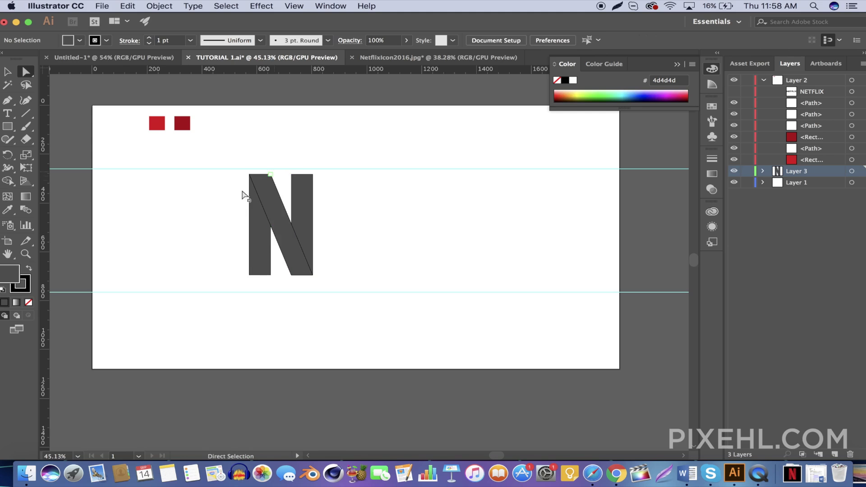
Move the N toward the artboard centre and fill its left bar with dark red b10610
{"action": "left_click_drag", "start_coordinate": [378, 272], "coordinate": [205, 174]}
{"action": "left_click_drag", "start_coordinate": [274, 246], "coordinate": [320, 248]}
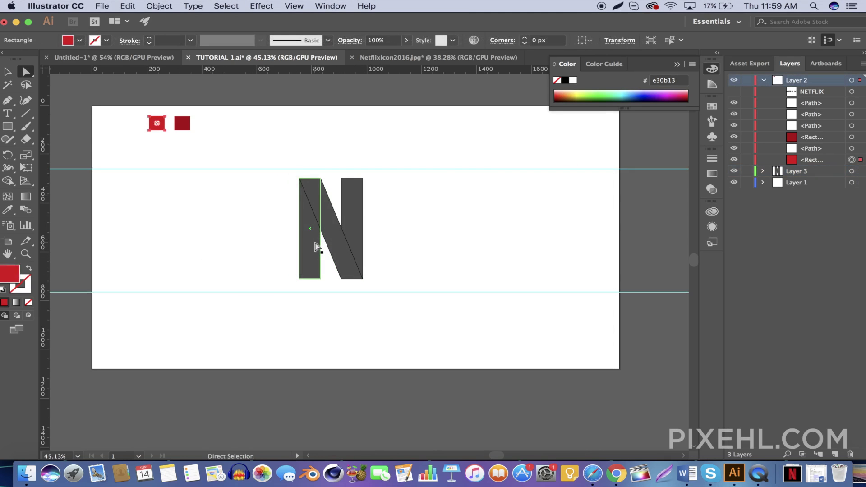
{"action": "key", "text": "super+shift+a"}
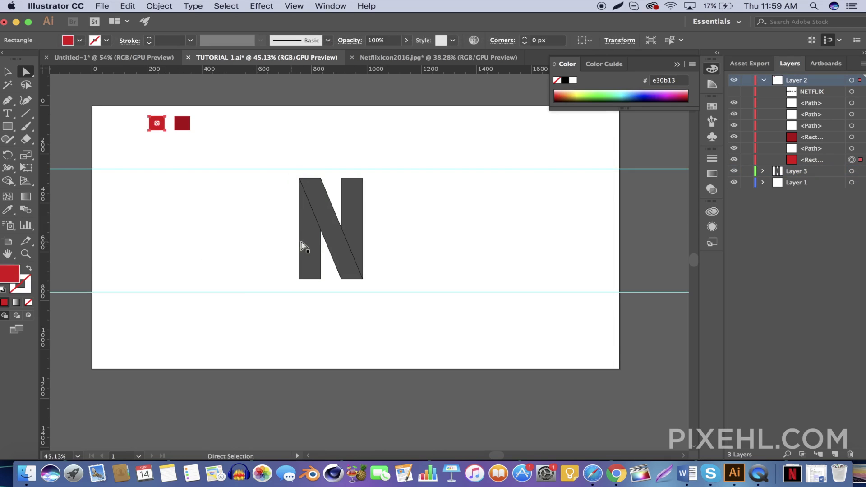
{"action": "left_click", "coordinate": [309, 256]}
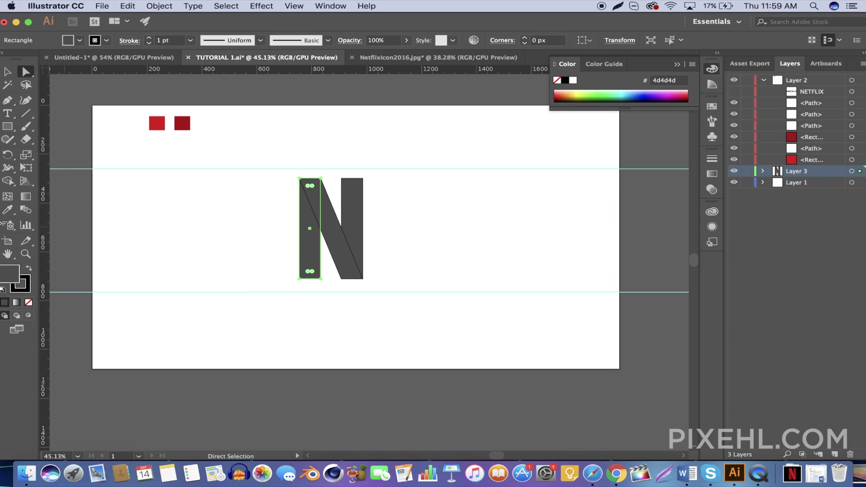
{"action": "left_click", "coordinate": [8, 209]}
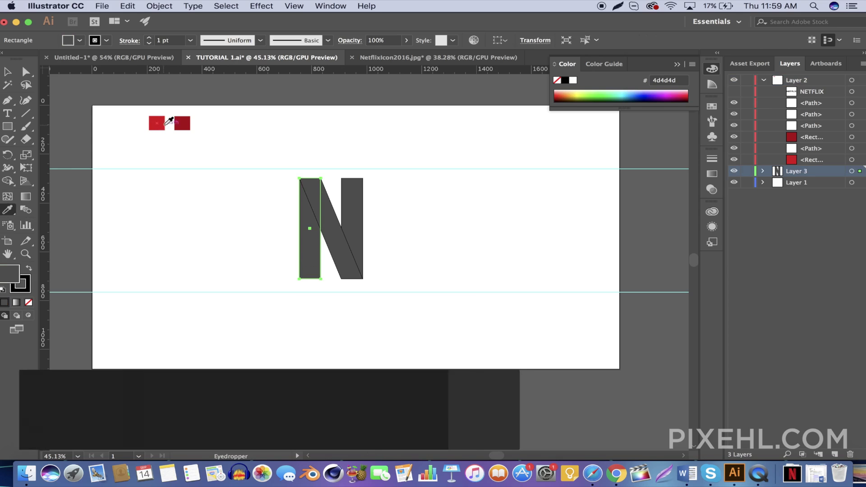
{"action": "left_click", "coordinate": [187, 122]}
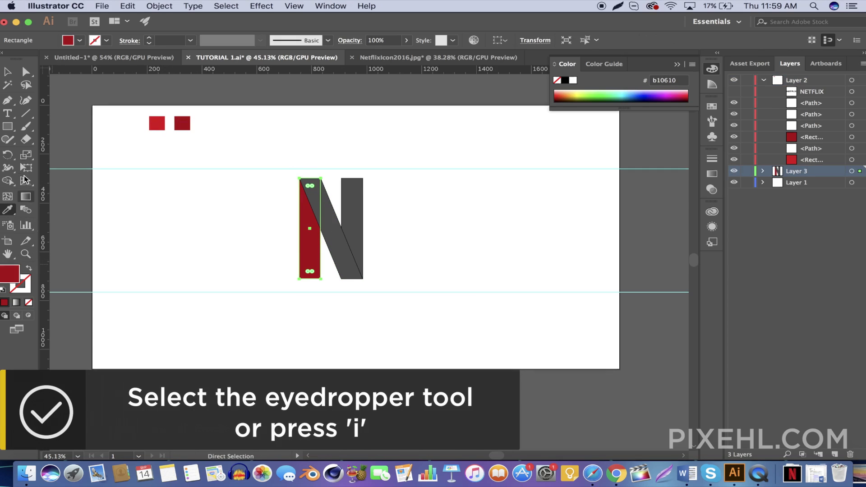
Fill the N's right vertical bar with the same dark red b10610
{"action": "left_click", "coordinate": [26, 72]}
{"action": "left_click", "coordinate": [342, 233]}
{"action": "left_click", "coordinate": [349, 228]}
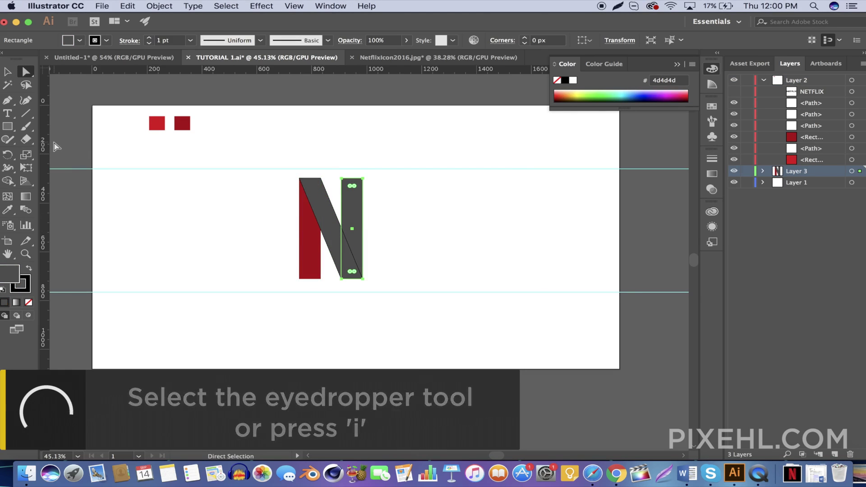
{"action": "left_click", "coordinate": [10, 211]}
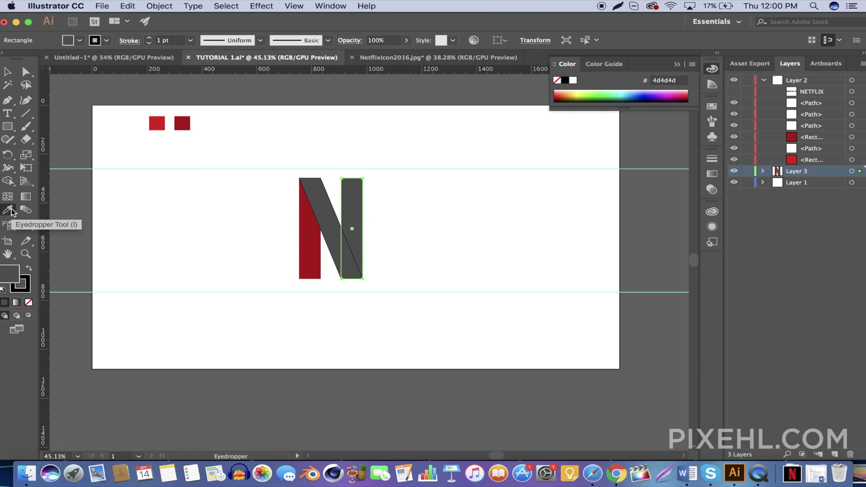
{"action": "left_click", "coordinate": [185, 125]}
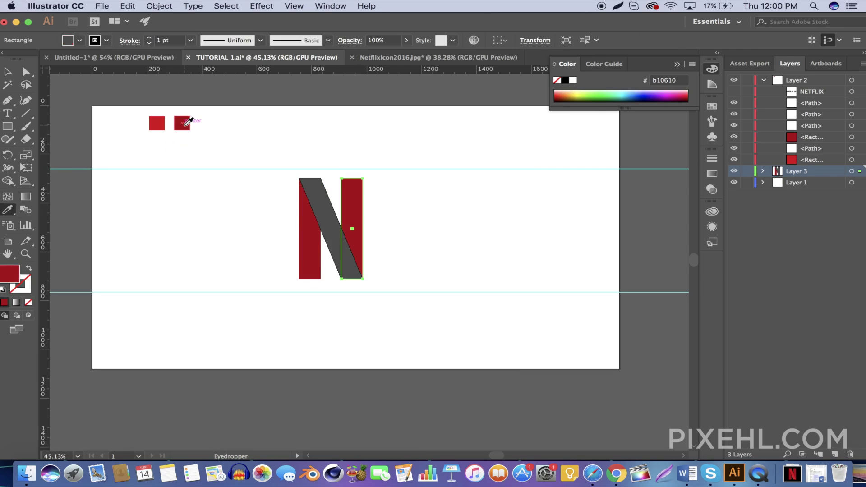
Fill the diagonal stroke with the brighter red e30b13 sampled from the square
{"action": "key", "text": "a"}
{"action": "left_click", "coordinate": [327, 203]}
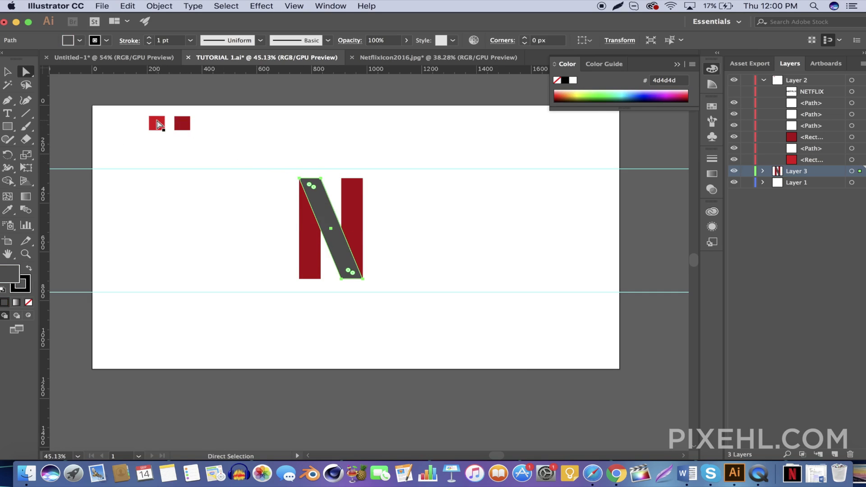
{"action": "key", "text": "i"}
{"action": "left_click", "coordinate": [157, 120]}
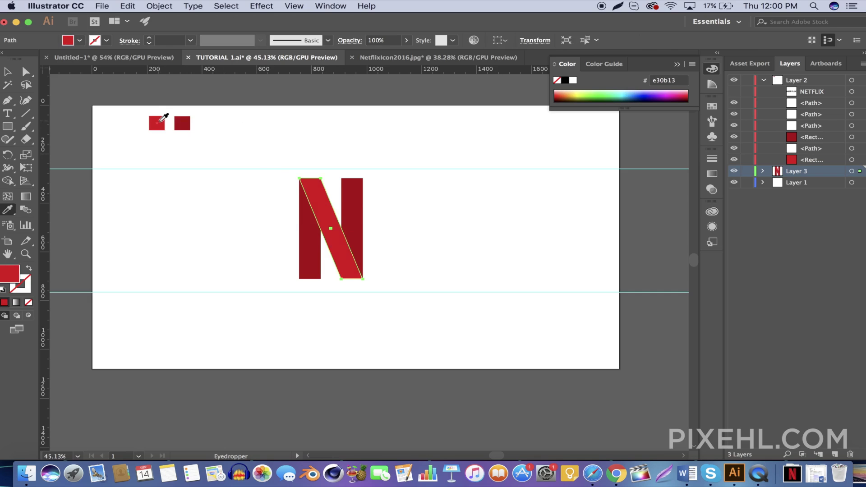
{"action": "key", "text": "a"}
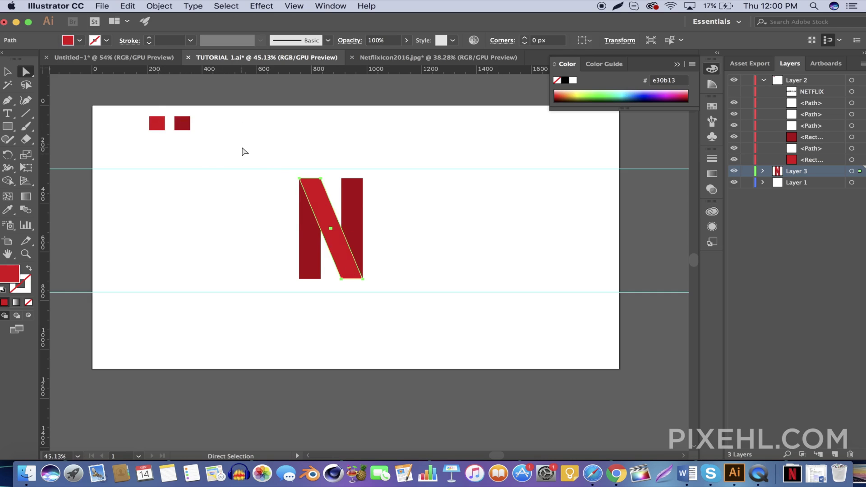
{"action": "left_click", "coordinate": [244, 152]}
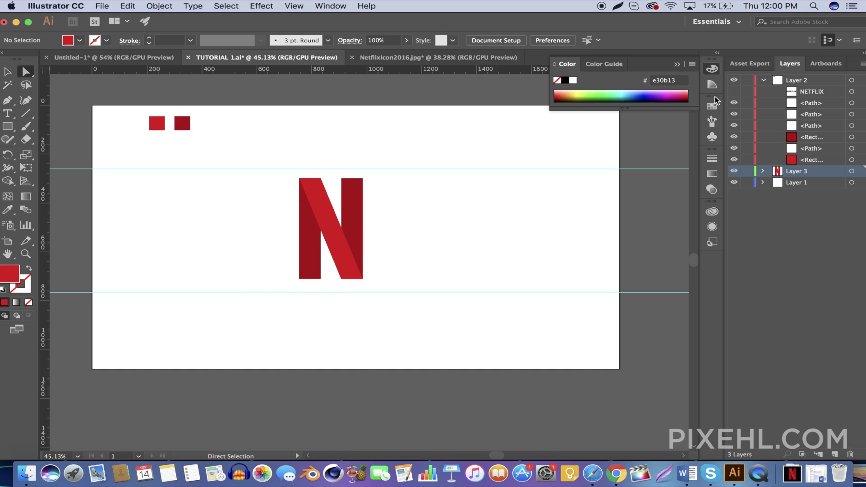
Show the NETFLIX layer and nudge the black wordmark up and left beneath the N
{"action": "left_click", "coordinate": [734, 92]}
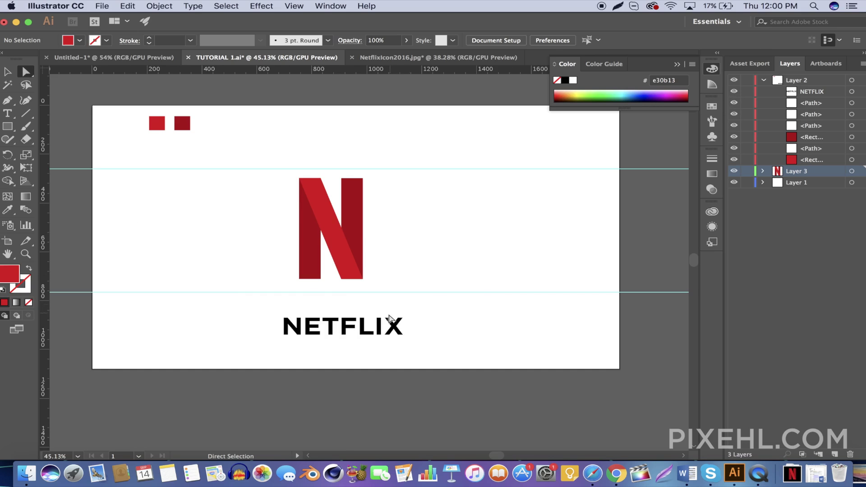
{"action": "left_click_drag", "start_coordinate": [381, 327], "coordinate": [365, 314]}
{"action": "left_click", "coordinate": [511, 249]}
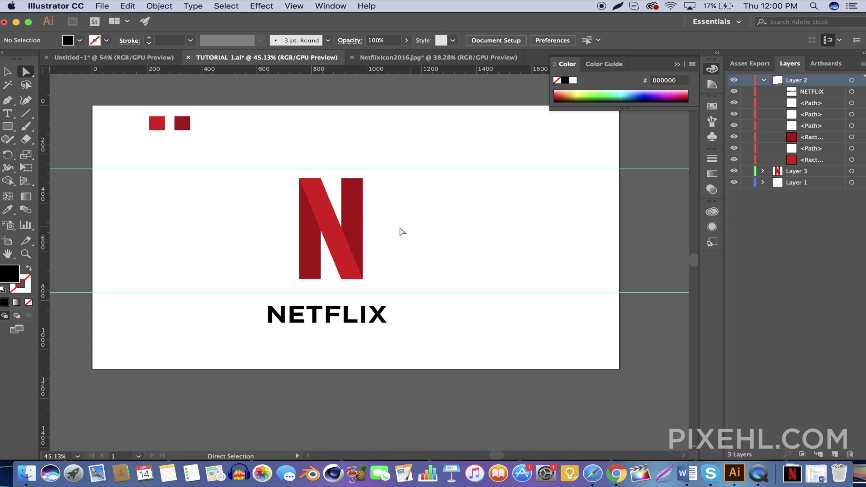
{"action": "left_click", "coordinate": [349, 212]}
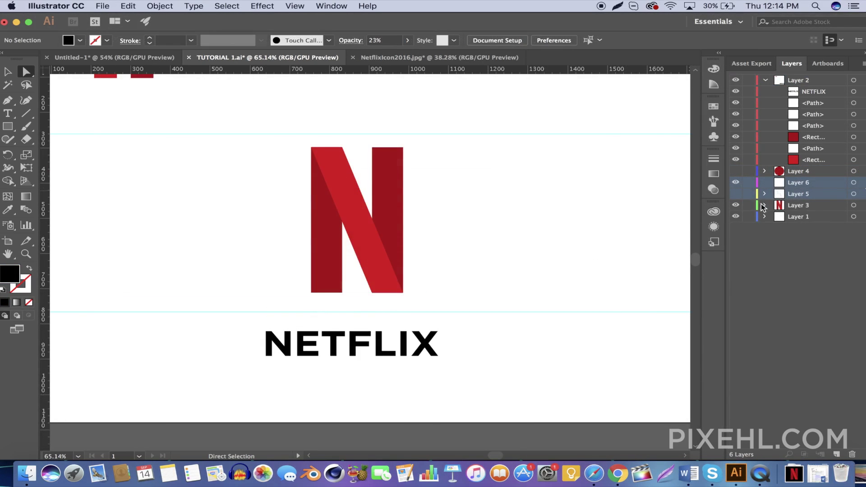
Hide Layer 6 and the other reference layer, then add an empty Layer 7
{"action": "left_click", "coordinate": [736, 183]}
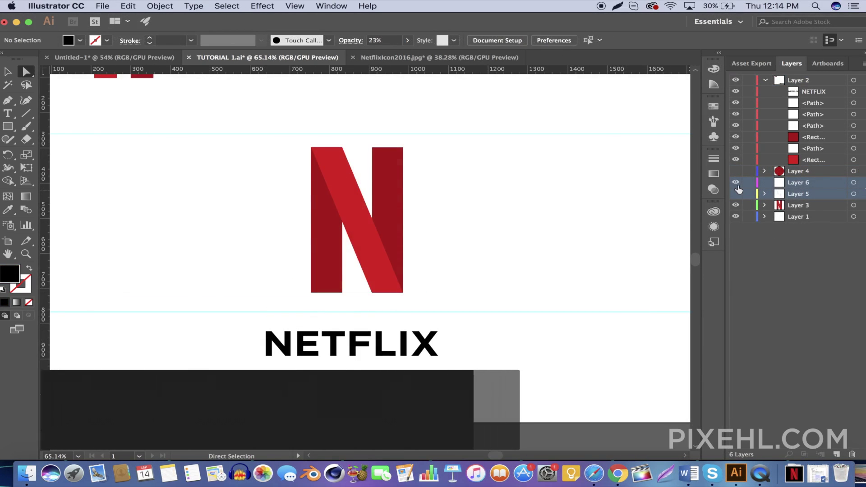
{"action": "left_click", "coordinate": [785, 307]}
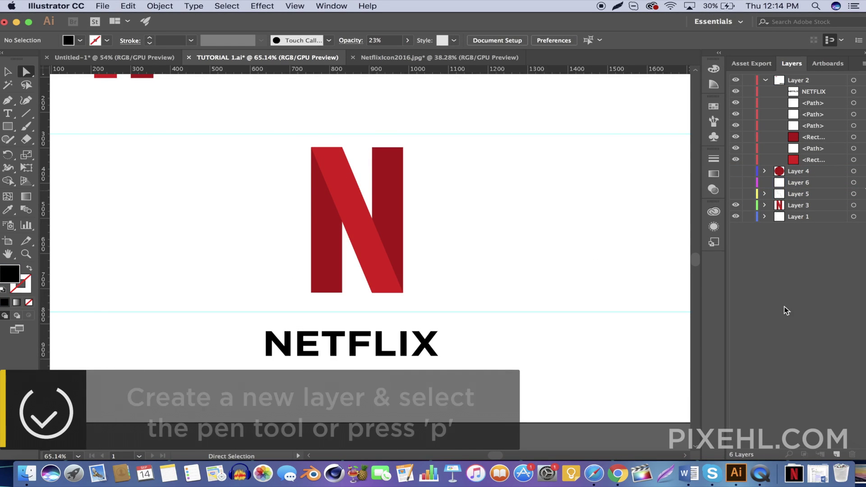
{"action": "left_click", "coordinate": [837, 455]}
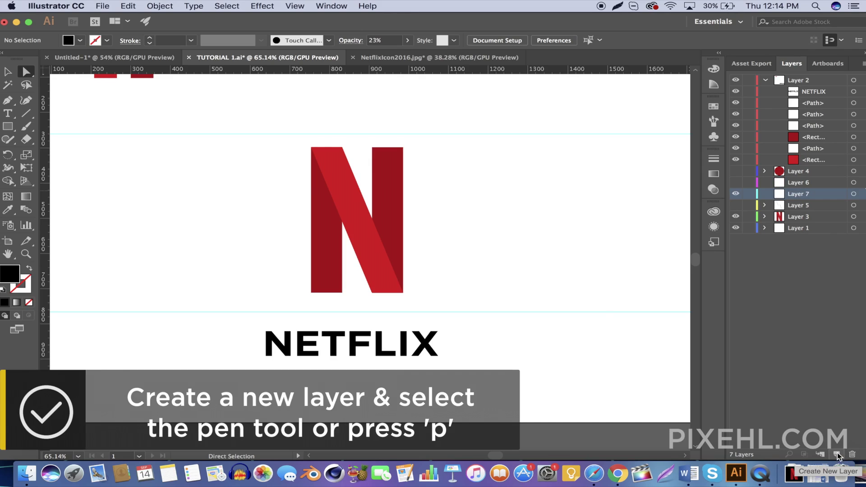
{"action": "scroll", "coordinate": [349, 225], "scroll_direction": "up", "scroll_amount": 5}
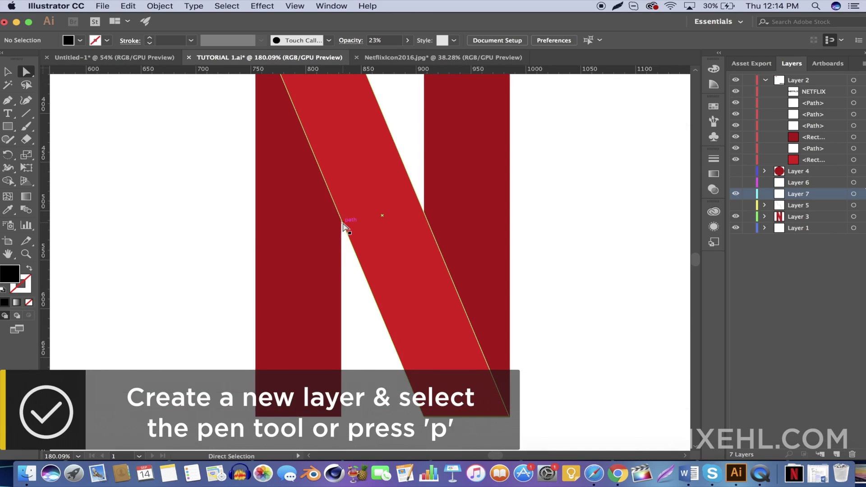
{"action": "scroll", "coordinate": [346, 227], "scroll_direction": "up", "scroll_amount": 3}
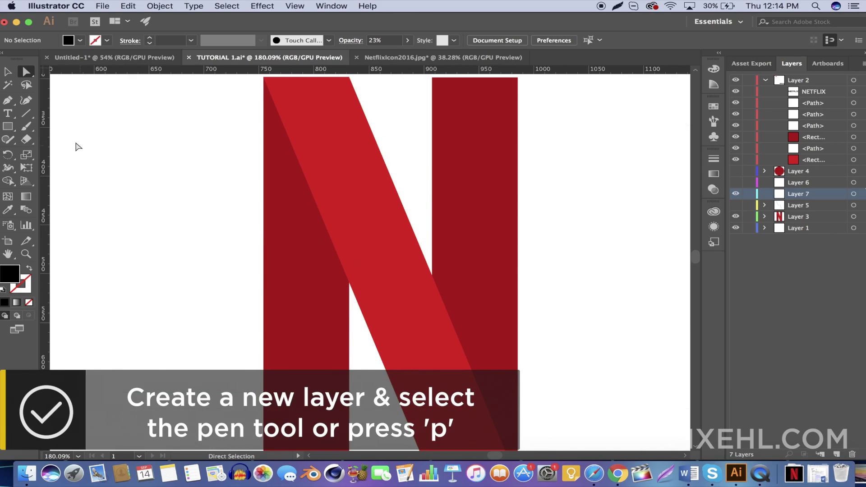
Draw a closed three-point triangular sliver along the diagonal's upper left edge with the Pen tool
{"action": "left_click", "coordinate": [7, 101]}
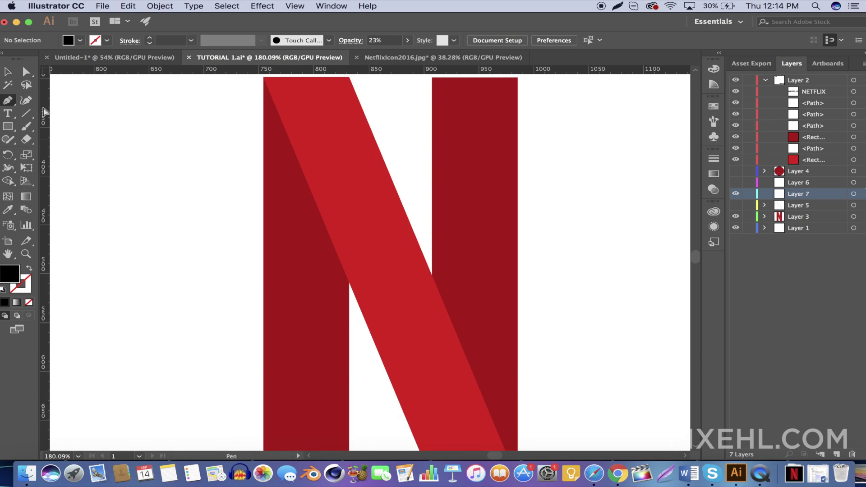
{"action": "left_click", "coordinate": [264, 78]}
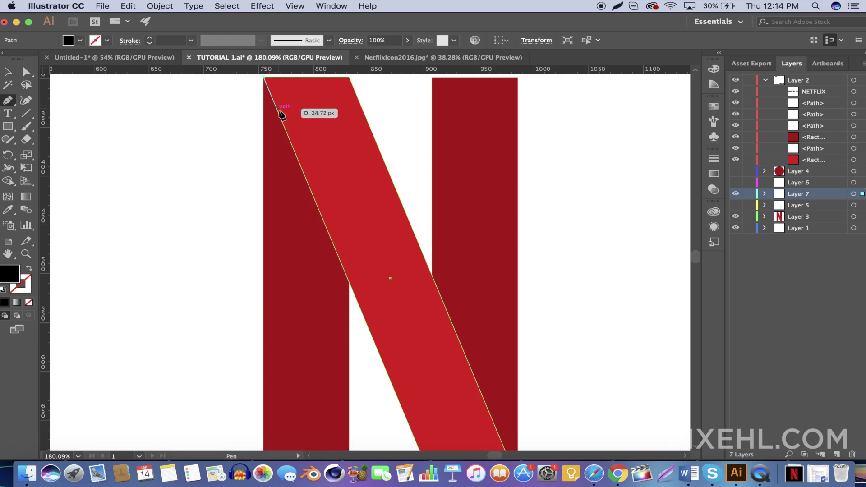
{"action": "left_click", "coordinate": [351, 282]}
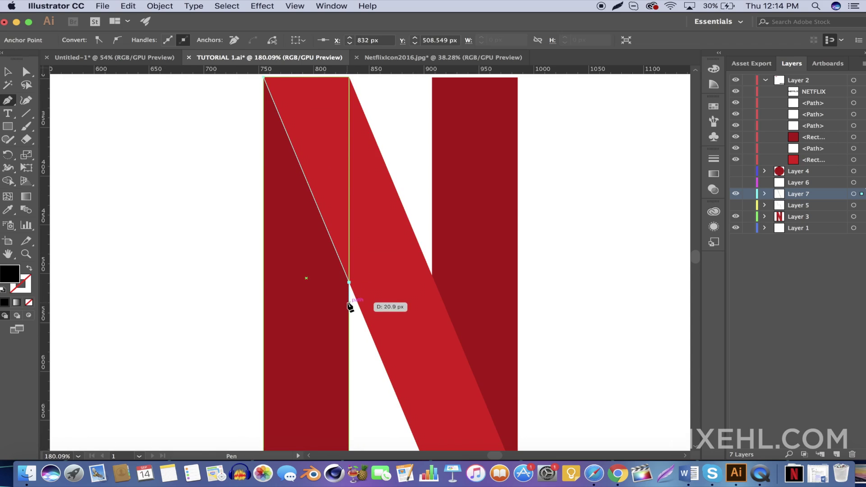
{"action": "left_click", "coordinate": [348, 302]}
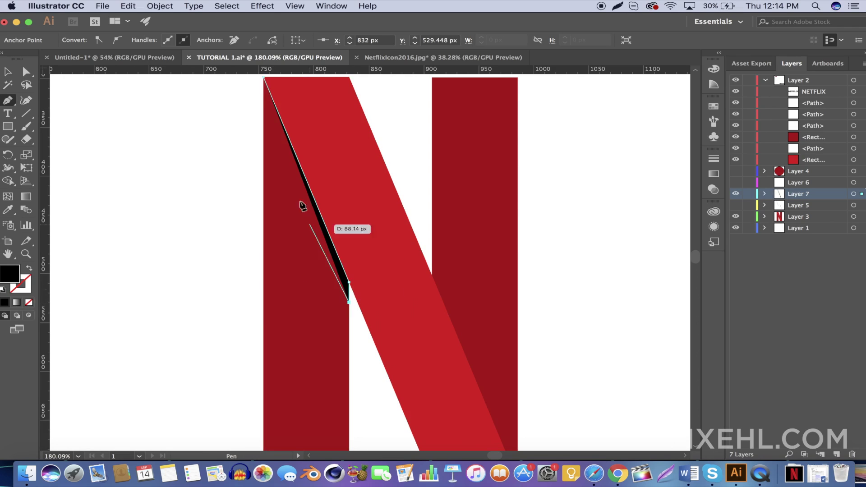
{"action": "left_click", "coordinate": [265, 78]}
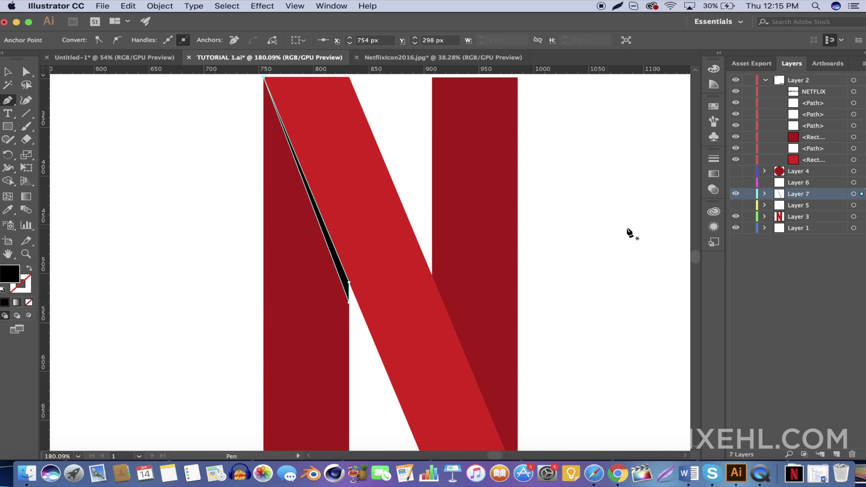
Set the sliver's fill opacity to 23% in Appearance
{"action": "left_click", "coordinate": [711, 228]}
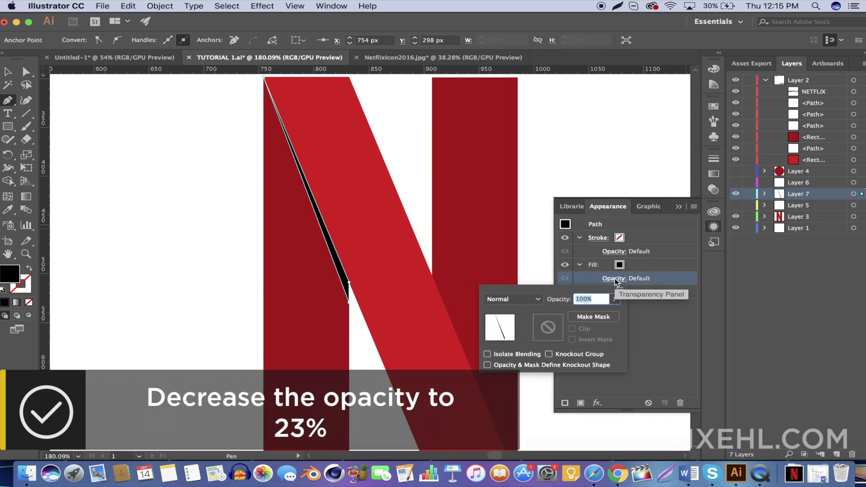
{"action": "type", "text": "23"}
{"action": "key", "text": "Return"}
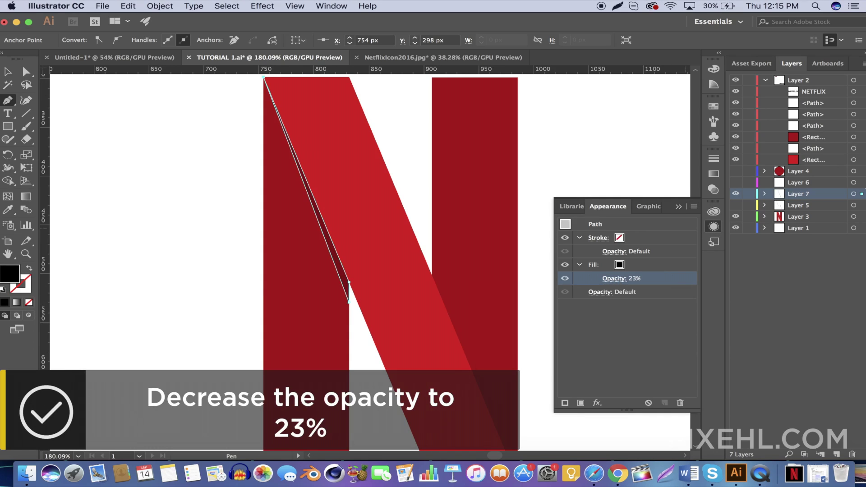
{"action": "left_click", "coordinate": [679, 206]}
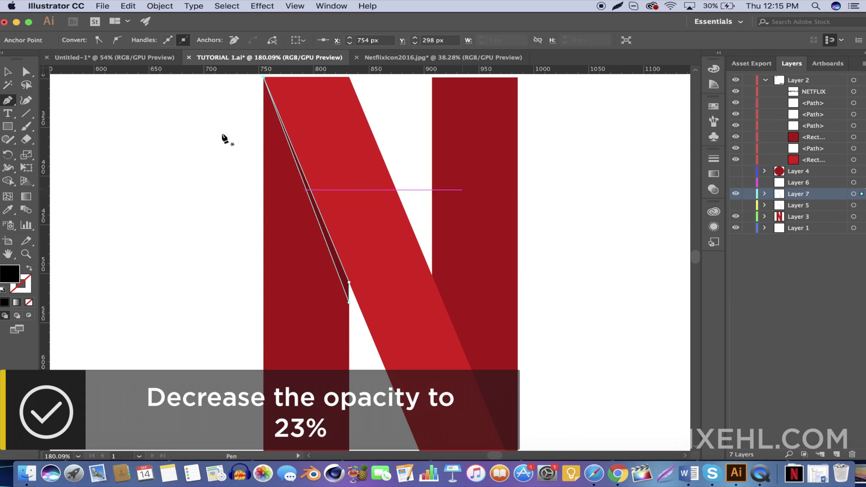